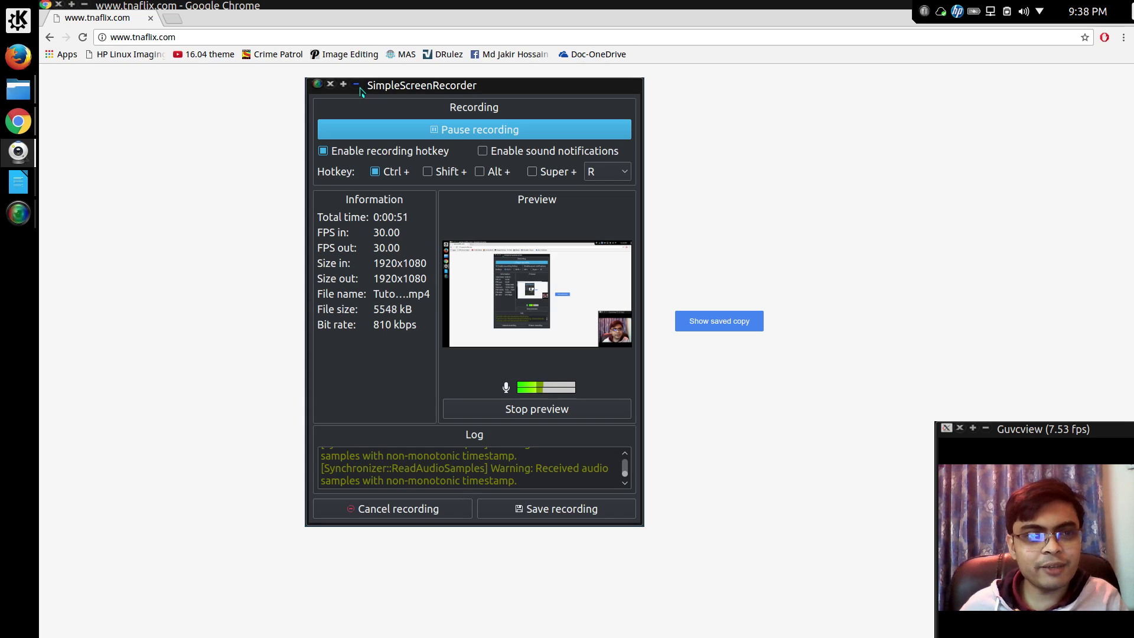
# Hide the screen recorder, launch Konsole from the launcher search, and close the webcam preview
pyautogui.click(358, 85)
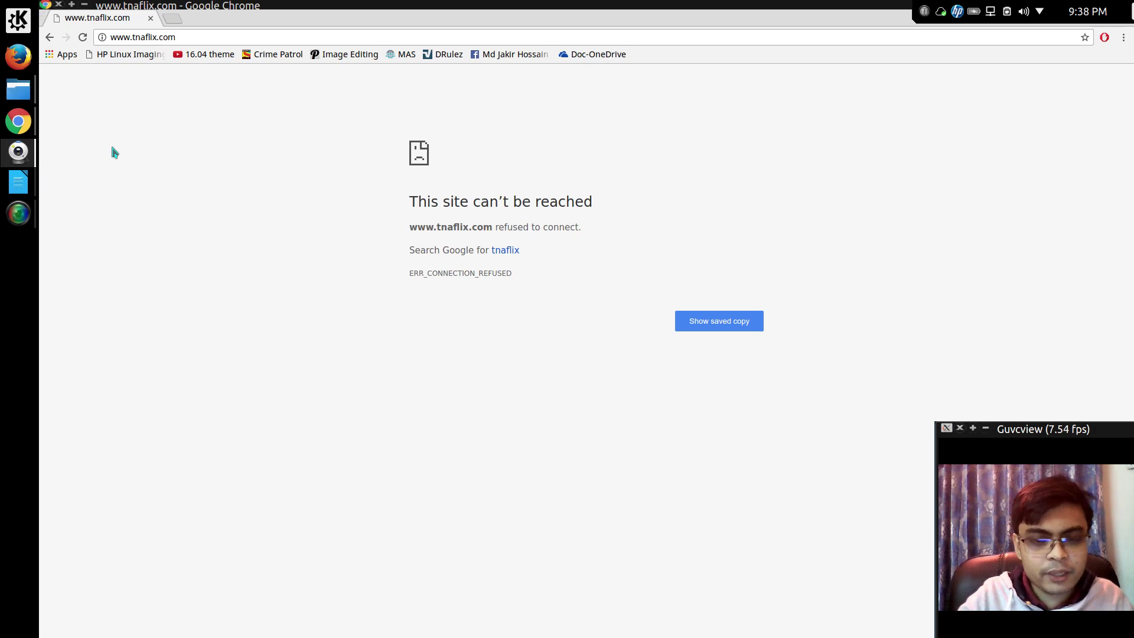
pyautogui.press('super')
pyautogui.write('kon')
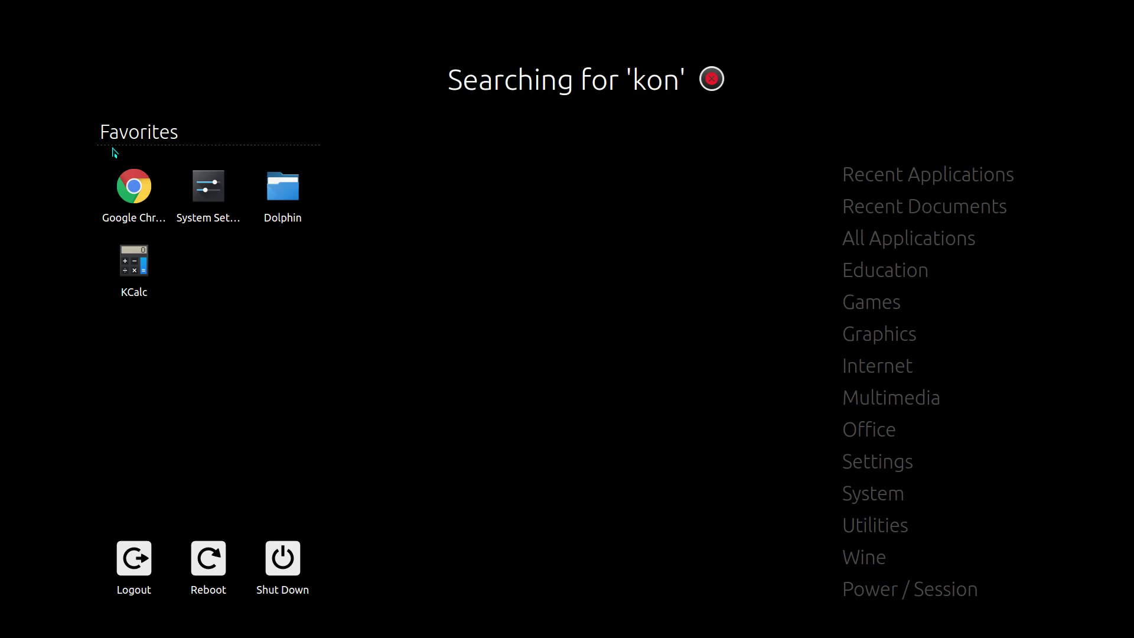
pyautogui.press('Return')
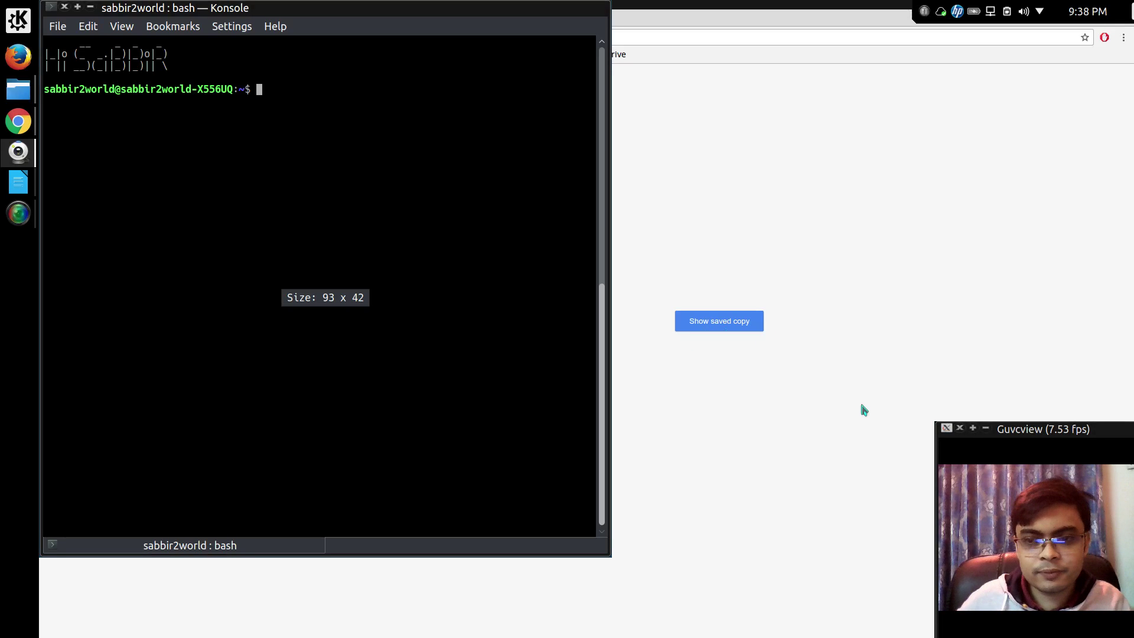
pyautogui.click(960, 429)
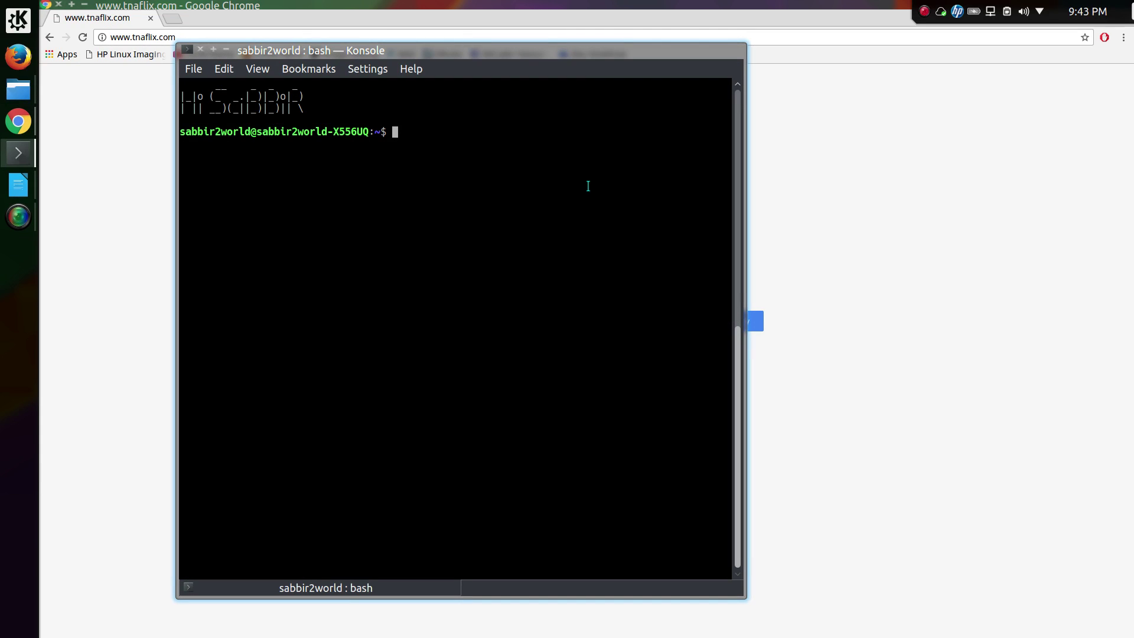
pyautogui.write('sudo')
pyautogui.write('-')
pyautogui.write('H')
pyautogui.write(' k')
pyautogui.write('write ')
pyautogui.write('/etc/')
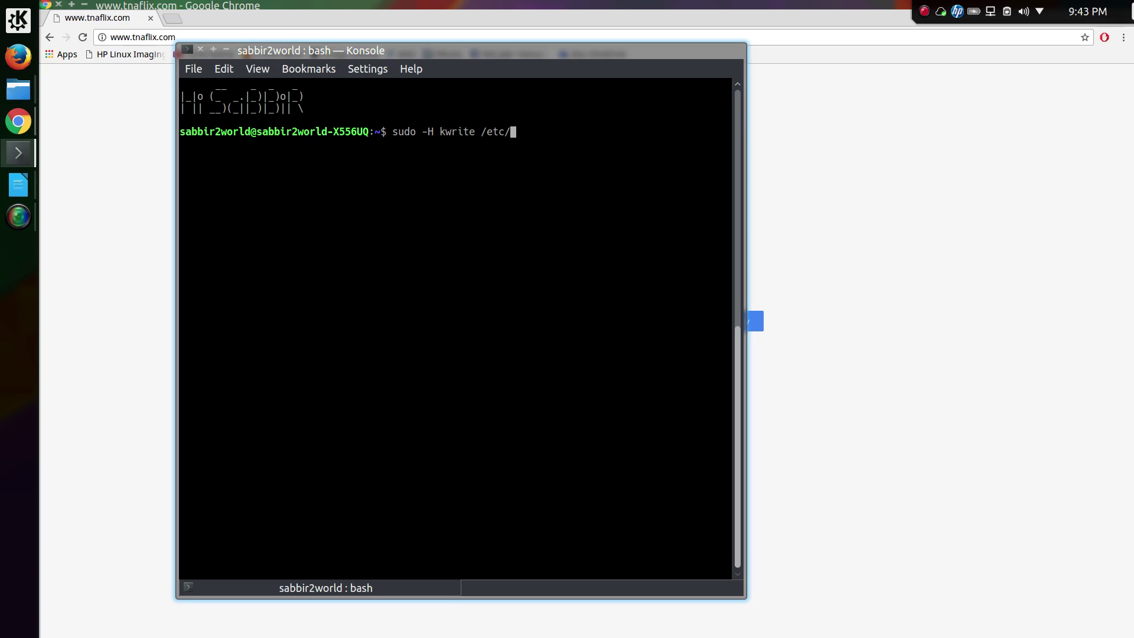
pyautogui.write('host')
# Replace the kwrite attempt with 'sudo nano /etc/hosts' and run it
pyautogui.press('BackSpace')
pyautogui.press('BackSpace')
pyautogui.press('BackSpace')
pyautogui.press('BackSpace')
pyautogui.press('BackSpace')
pyautogui.press('BackSpace')
pyautogui.press('BackSpace')
pyautogui.press('BackSpace')
pyautogui.press('BackSpace')
pyautogui.write('nan')
pyautogui.write('o /etc/')
pyautogui.write('hosts')
pyautogui.press('Return')
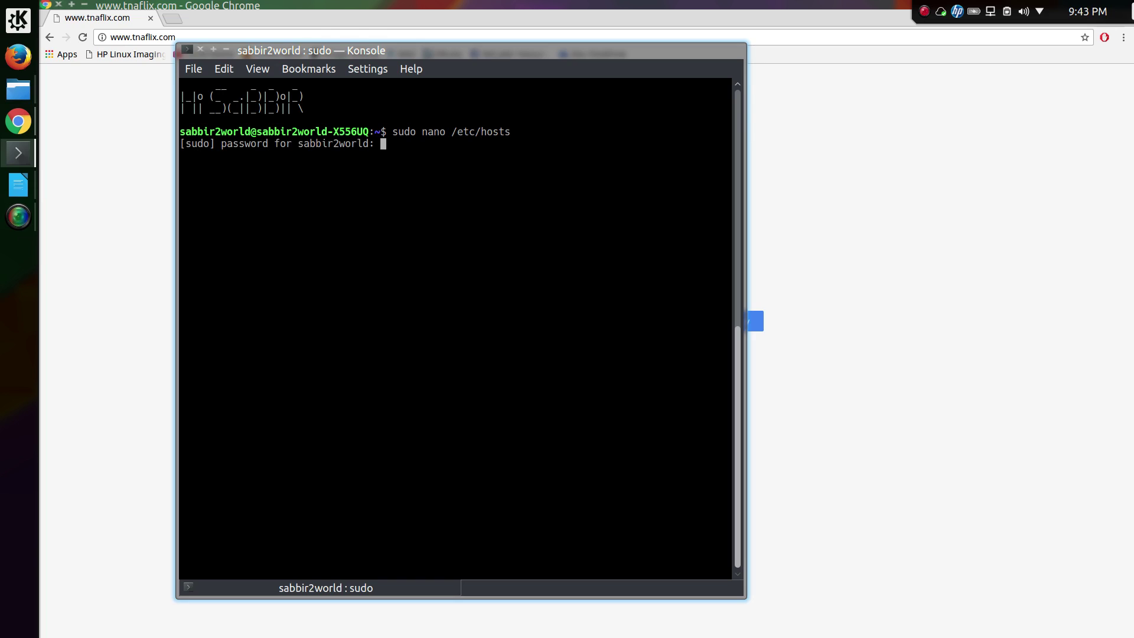
# Enter the sudo password to open /etc/hosts and move along the sabbir2world hostname line
pyautogui.press('Return')
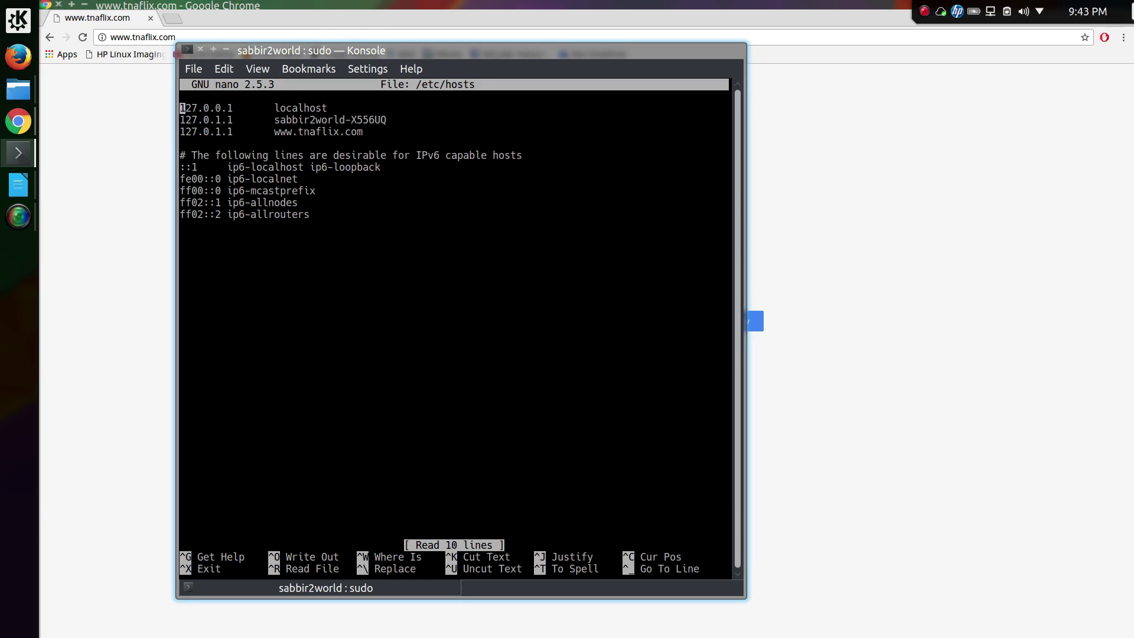
pyautogui.press('Down')
pyautogui.press('Right')
pyautogui.press('Right')
pyautogui.press('Right')
pyautogui.press('Right')
pyautogui.press('Right')
pyautogui.press('Right')
pyautogui.press('Right')
pyautogui.press('Right')
pyautogui.press('Right')
pyautogui.press('Right')
pyautogui.press('Right')
pyautogui.press('Right')
pyautogui.press('Right')
pyautogui.press('Right')
pyautogui.press('Right')
pyautogui.press('Right')
pyautogui.press('Right')
pyautogui.press('Right')
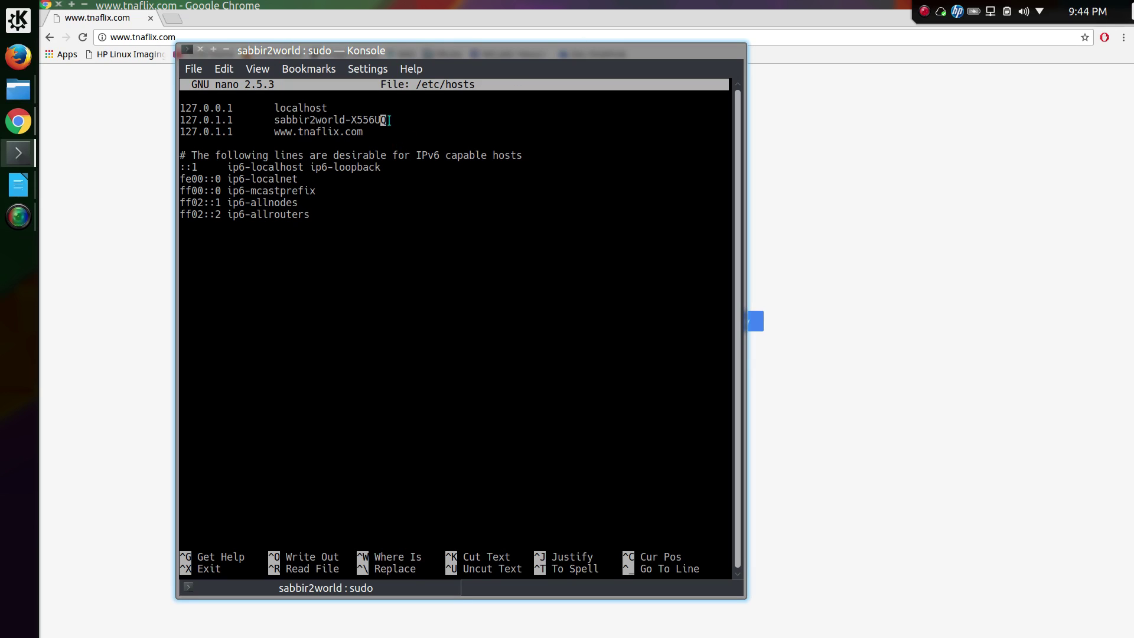
pyautogui.moveTo(389, 120); pyautogui.dragTo(177, 122)
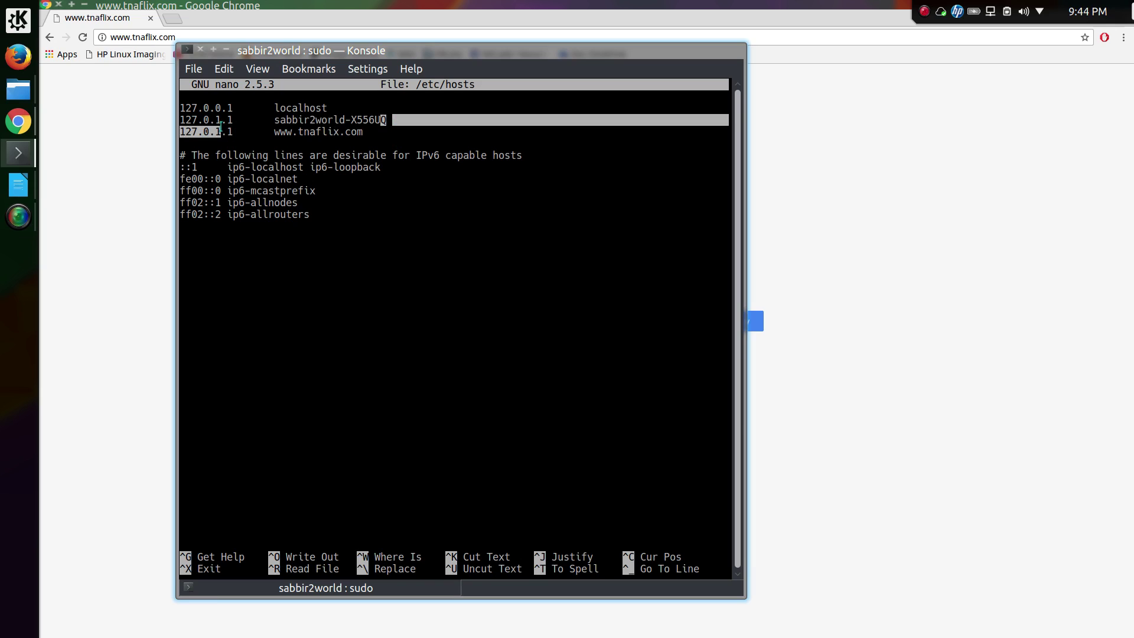
pyautogui.rightClick(184, 116)
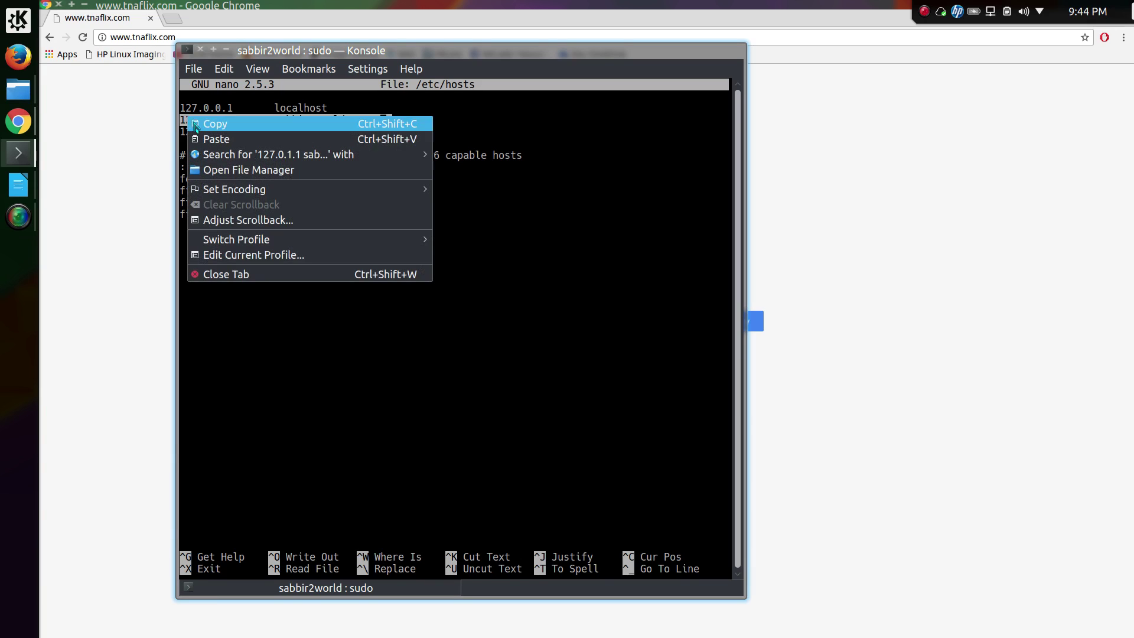
pyautogui.click(504, 120)
pyautogui.click(407, 123)
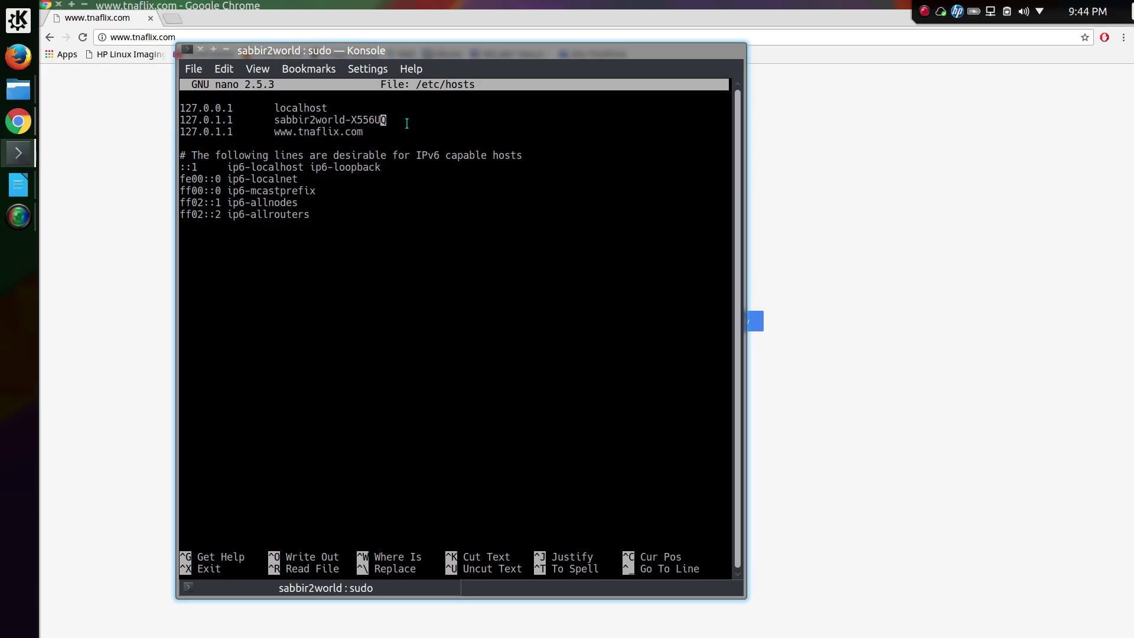
pyautogui.press('Down')
# Exit nano with Ctrl+X, returning to the bash prompt
pyautogui.hotkey('ctrl', 'x')
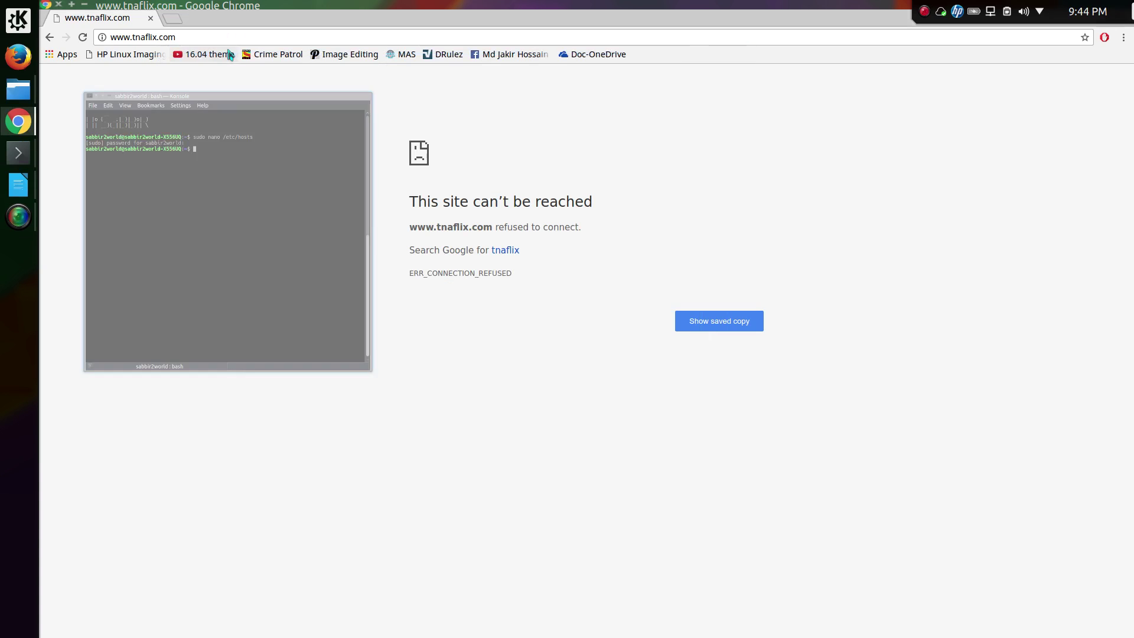
pyautogui.click(226, 50)
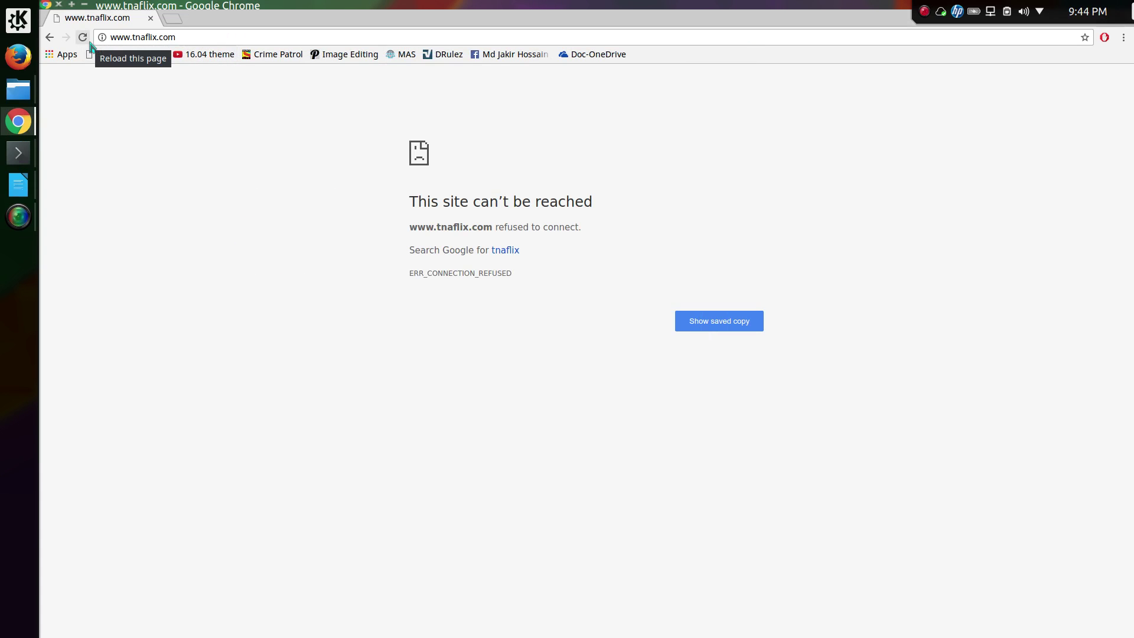
pyautogui.click(192, 38)
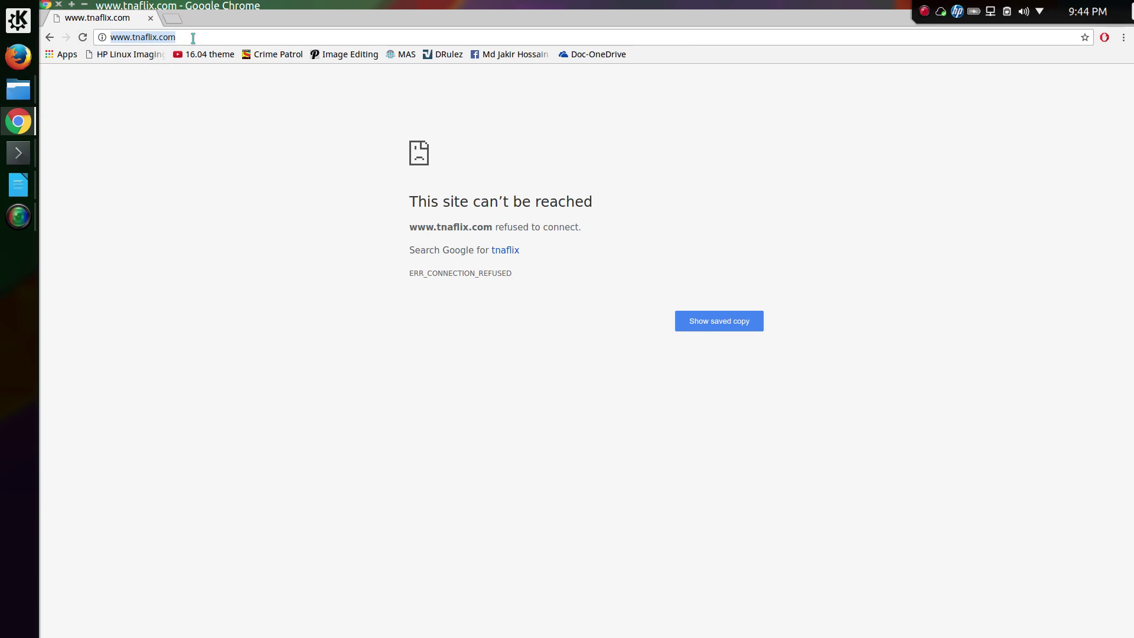
pyautogui.press('Return')
pyautogui.click(82, 37)
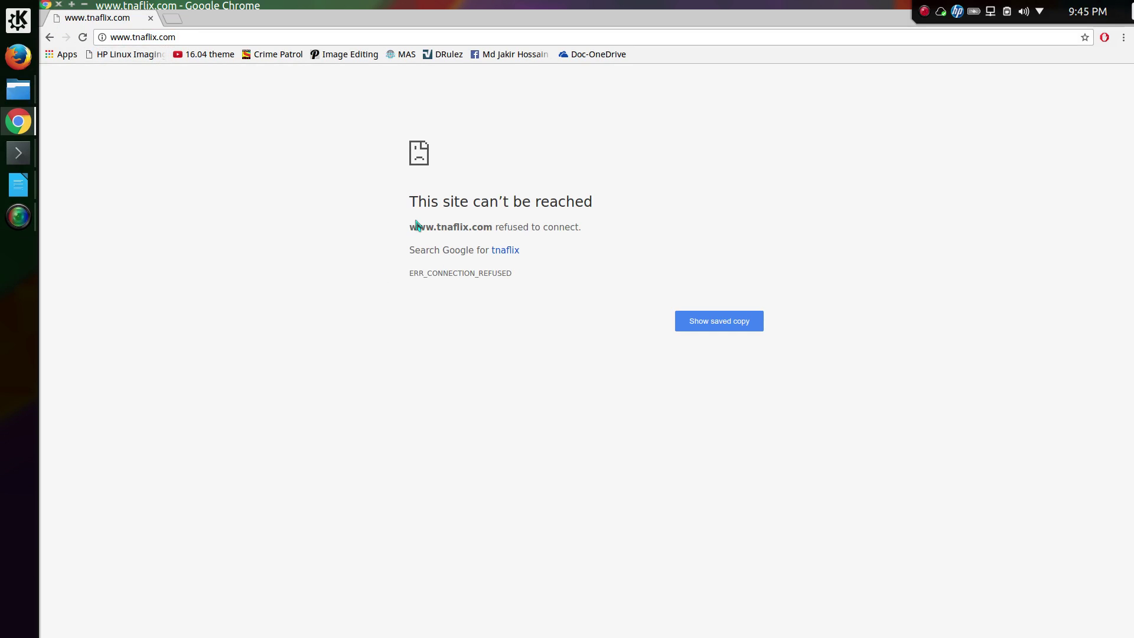